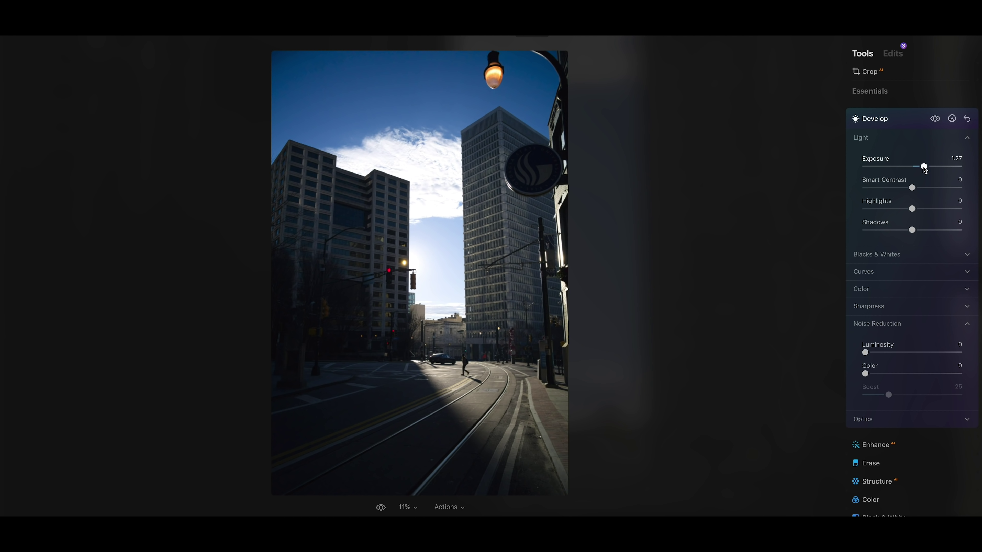
Darken the street photo's foreground with Relight by setting Brightness Near to -100, and adjust the Depth slightly
scroll(898, 266, down, 3)
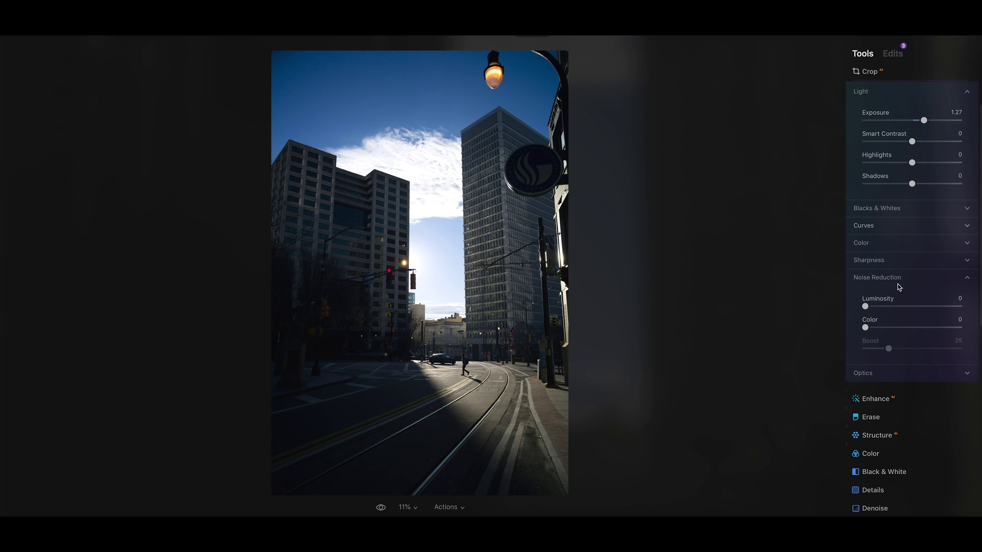
scroll(892, 368, down, 8)
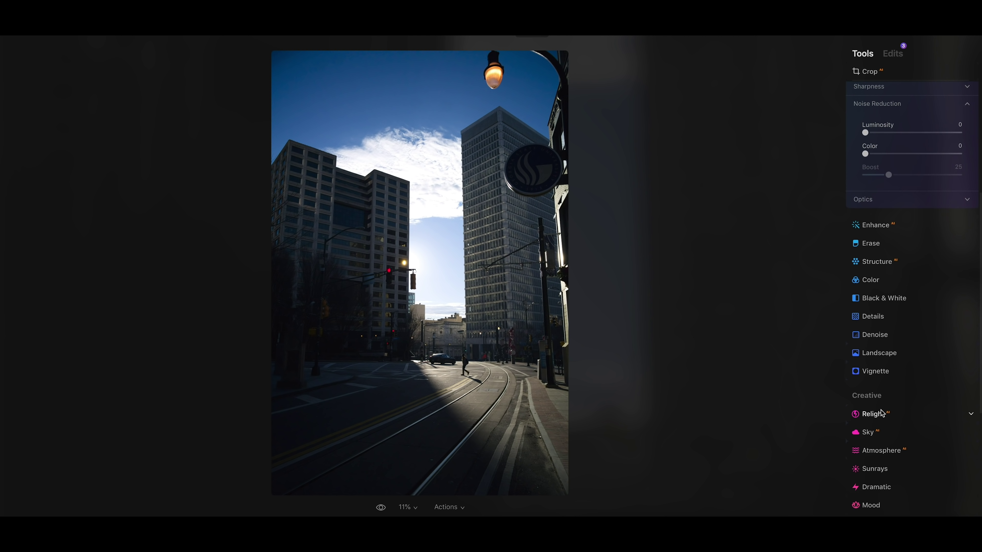
click(878, 418)
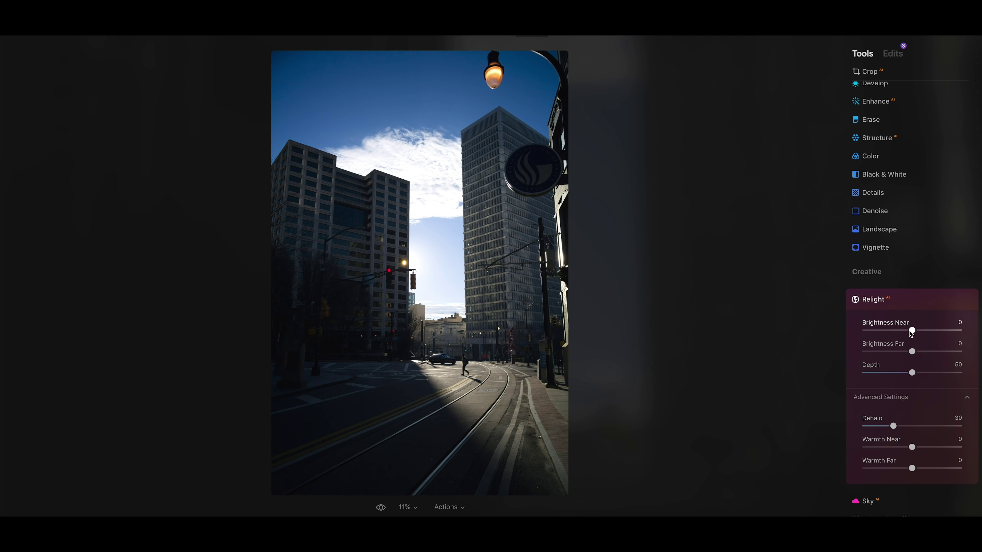
drag(913, 331, 864, 331)
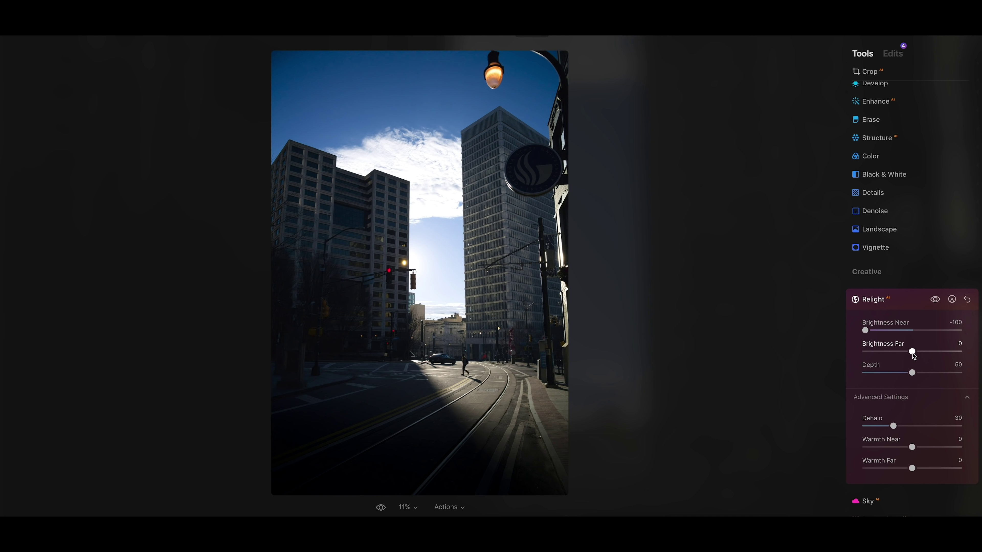
mouse_move(913, 373)
mouse_down()
mouse_move(925, 373)
mouse_move(897, 372)
mouse_move(937, 368)
mouse_move(916, 368)
mouse_up()
click(890, 289)
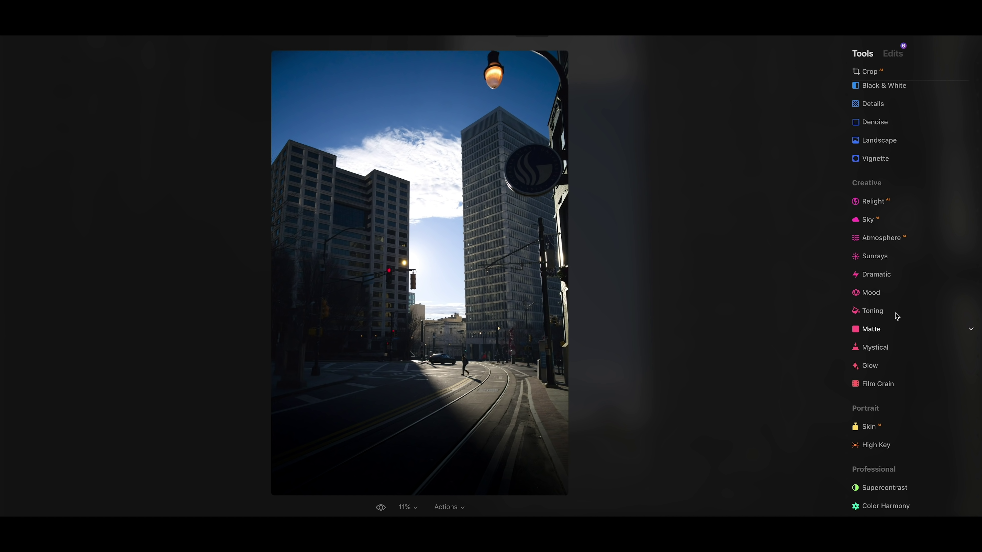
Add Sunrays centred by the traffic light at the left building's edge, with Amount 7, Overall Look 21, Sunrays Length 30 and Penetration 62
click(887, 262)
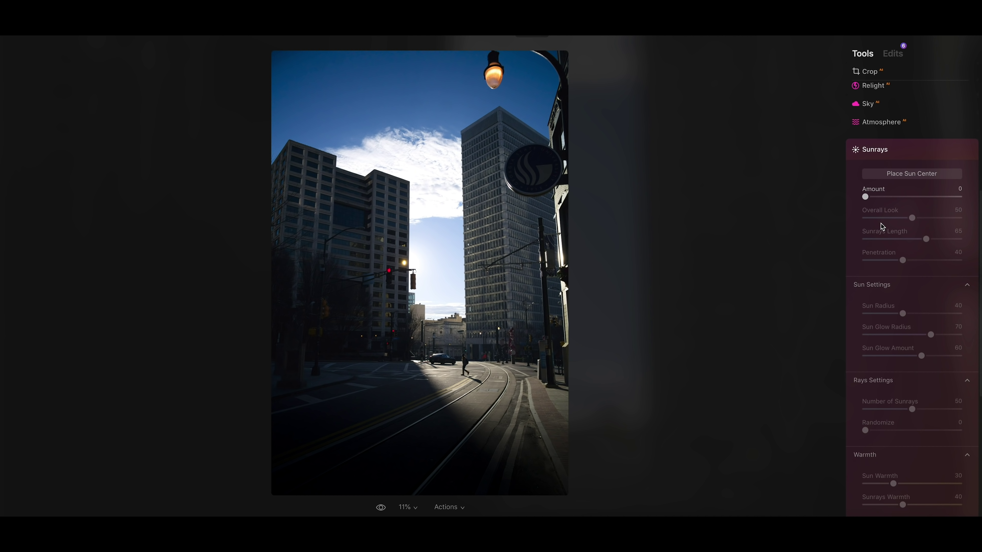
click(902, 180)
mouse_move(359, 140)
mouse_down()
mouse_move(441, 234)
mouse_move(420, 269)
mouse_move(412, 265)
mouse_up()
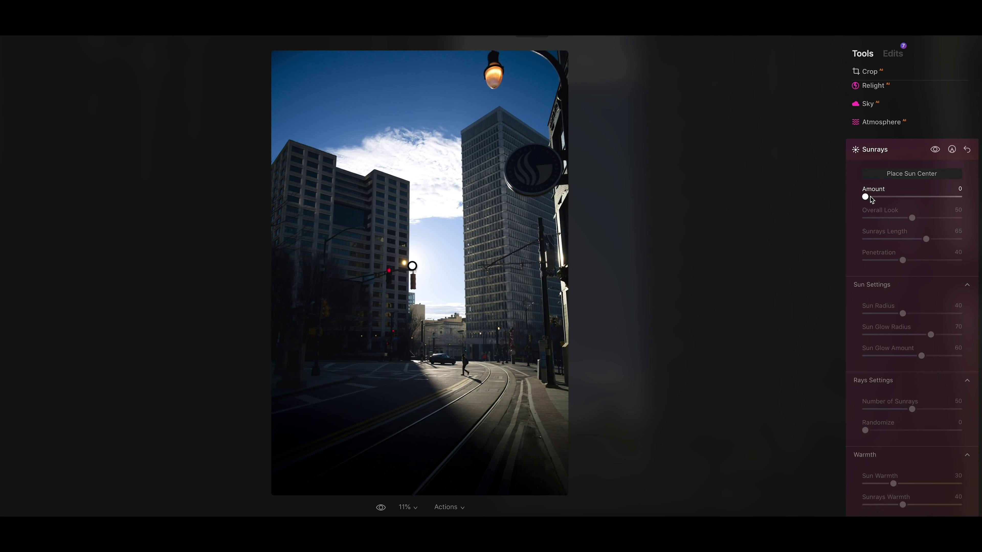
drag(865, 198, 925, 261)
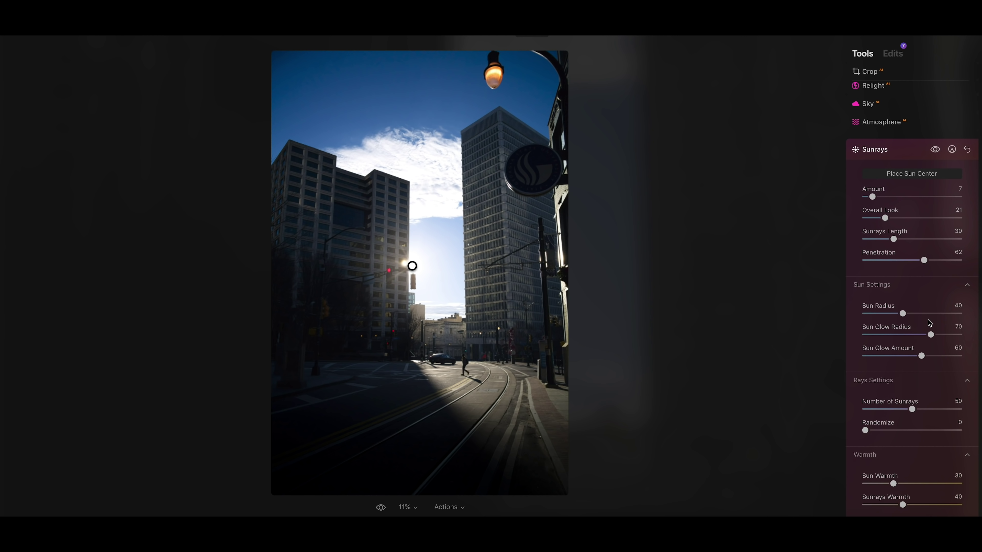
Compare the street photo with and without the Sunrays effect, and open the Glow tool
scroll(928, 320, down, 1)
scroll(912, 393, down, 1)
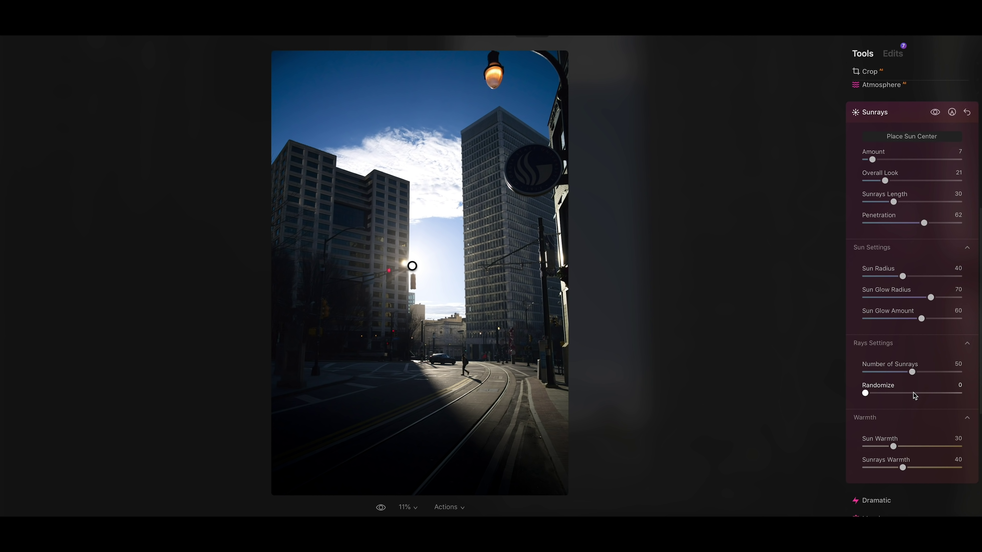
scroll(912, 392, up, 4)
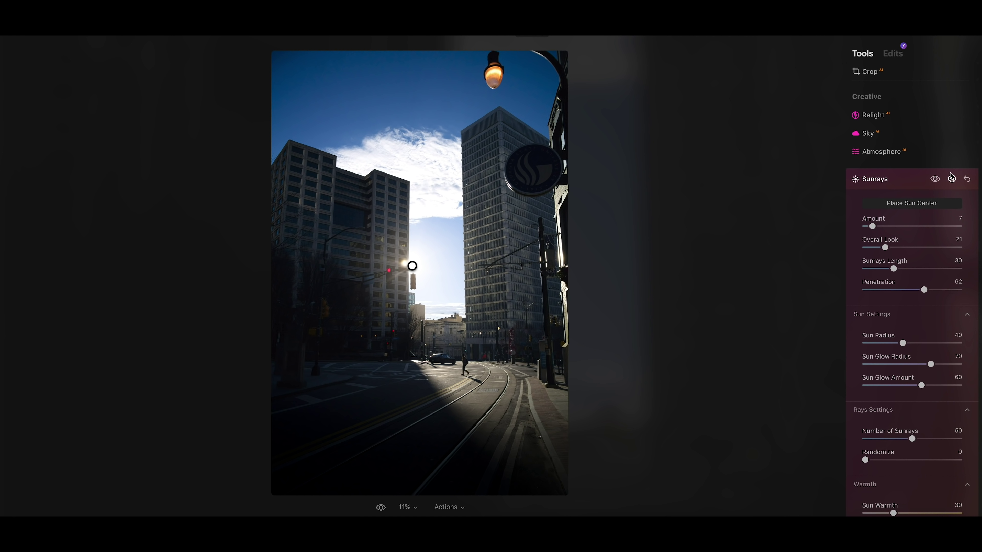
click(934, 179)
click(934, 178)
click(889, 181)
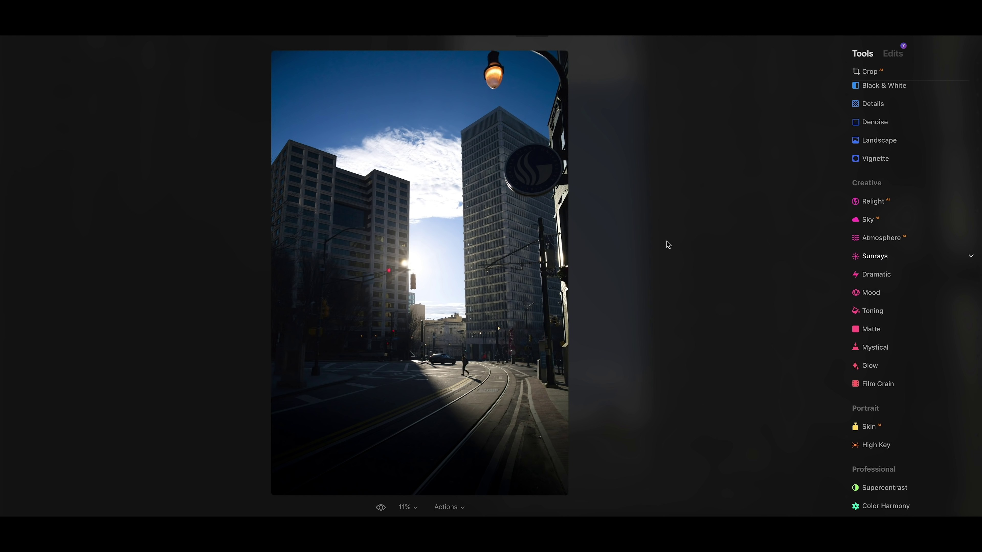
click(869, 366)
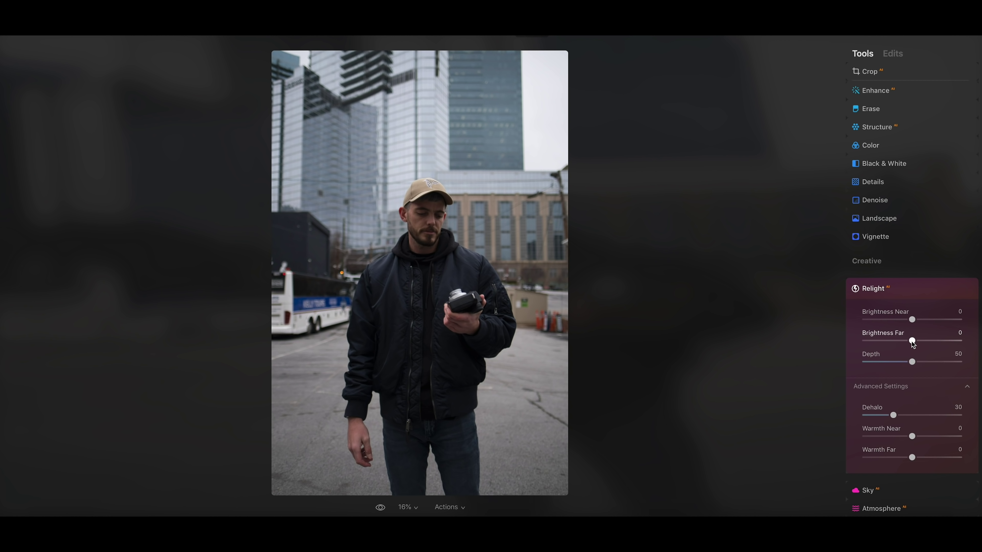
Relight the portrait of the man holding a camera with Brightness Far -100, Brightness Near 76 and Depth 62
drag(912, 342, 862, 345)
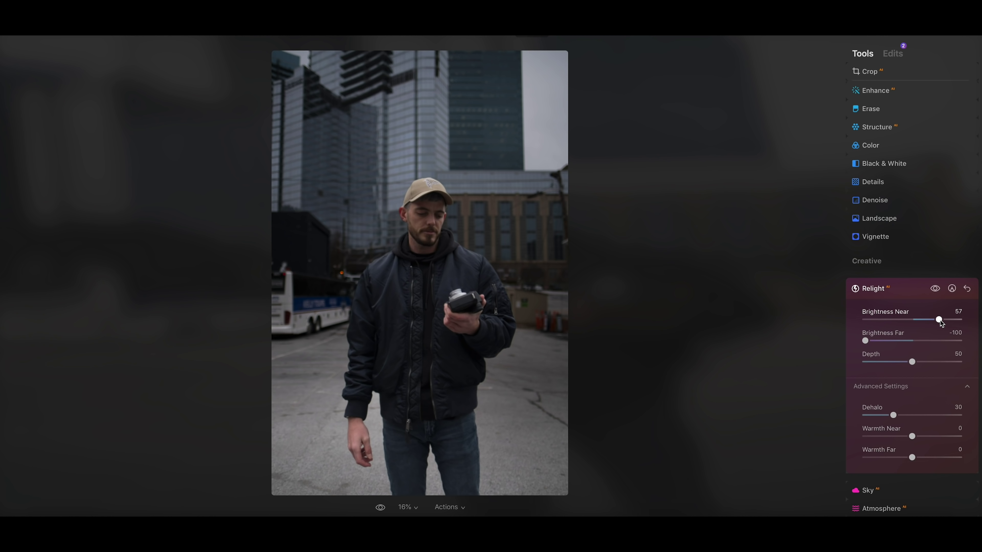
mouse_move(944, 321)
mouse_down()
mouse_move(932, 319)
mouse_move(951, 319)
mouse_up()
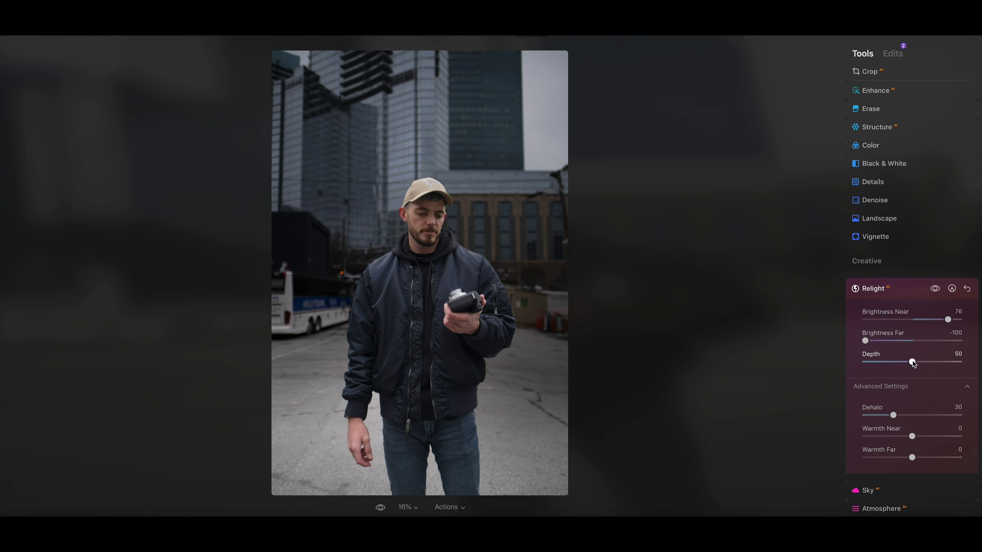
mouse_move(913, 361)
mouse_down()
mouse_move(903, 361)
mouse_move(929, 362)
mouse_move(860, 368)
mouse_move(925, 367)
mouse_up()
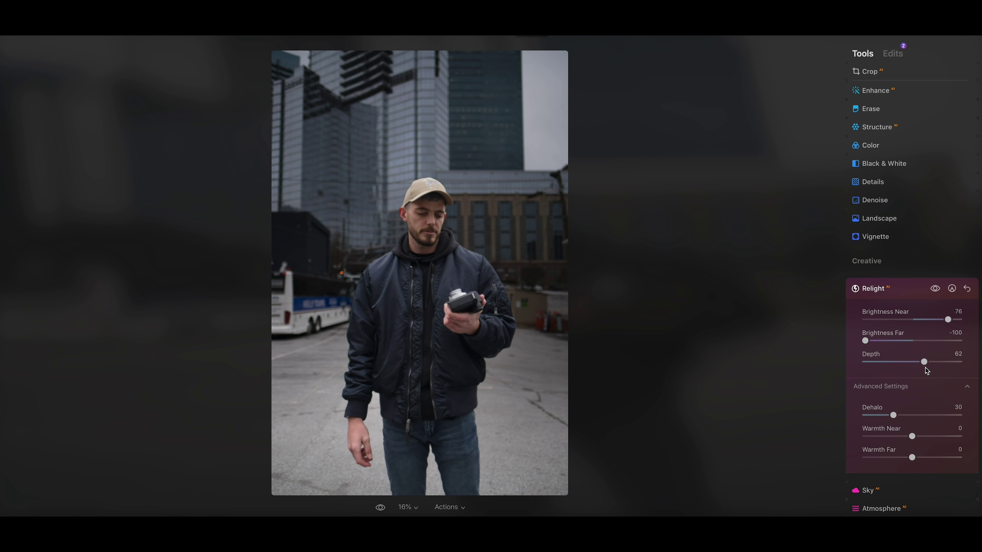
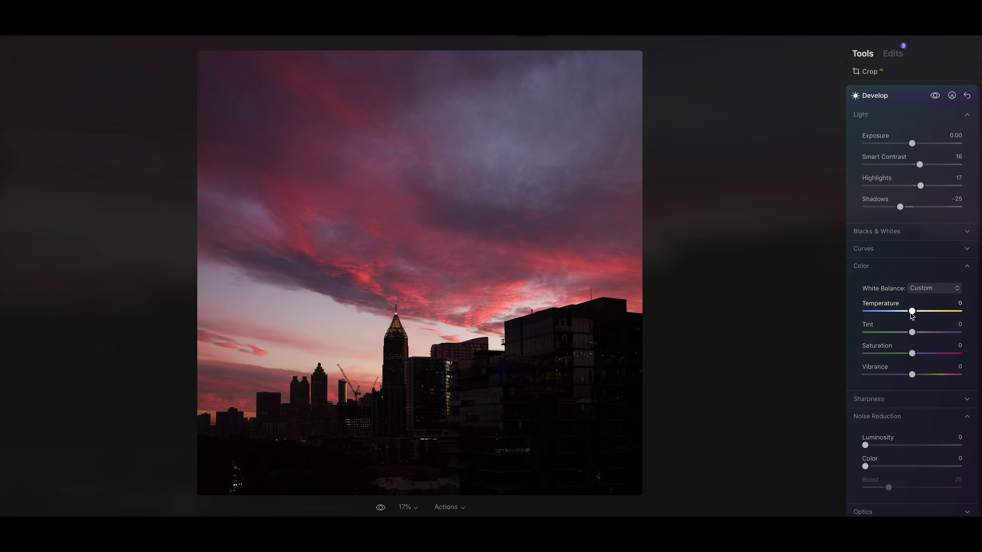
Set the sunset photo's Temperature to 2, Saturation to 3 and Vibrance to 23, with noise reduction at Luminosity 7 and Color 5
drag(910, 310, 912, 310)
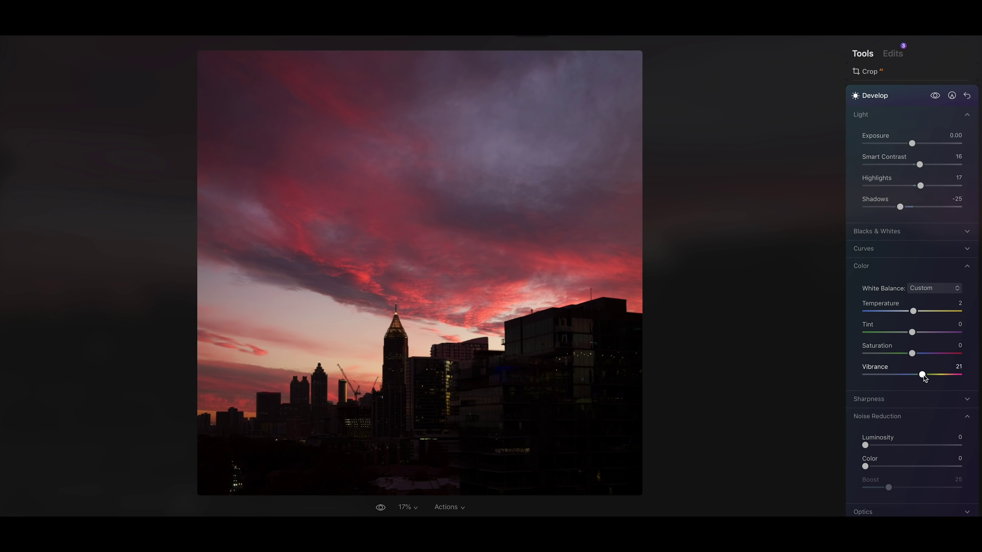
drag(923, 375, 916, 354)
scroll(889, 422, down, 1)
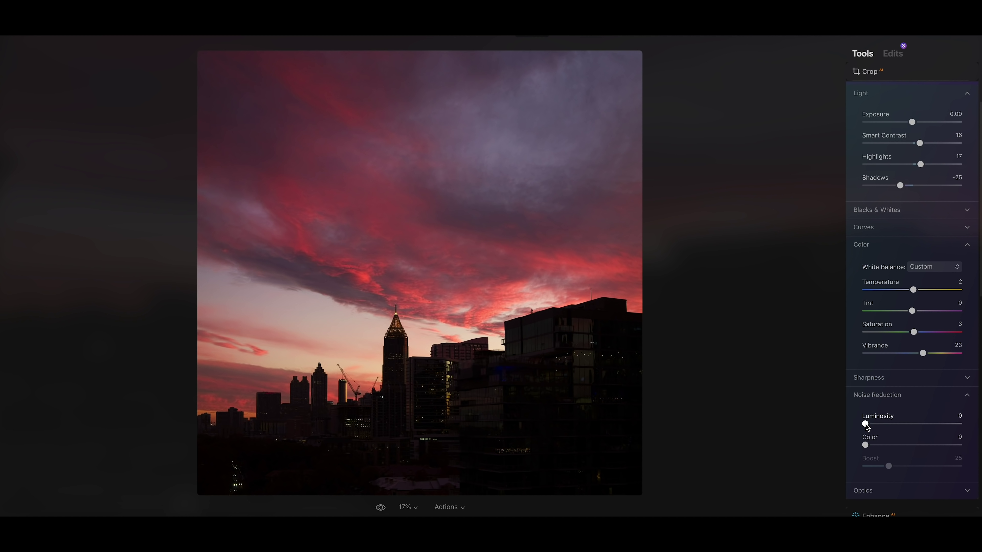
drag(866, 424, 872, 424)
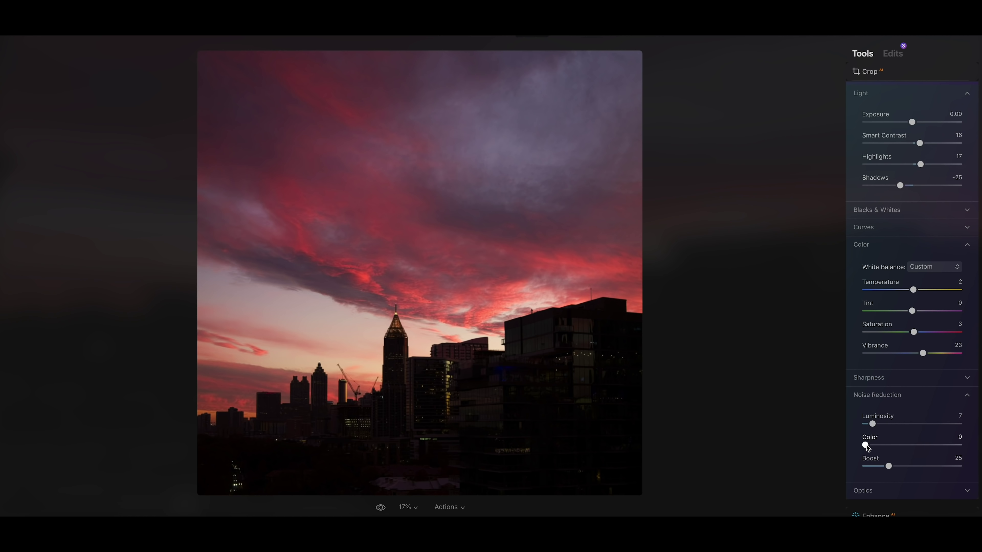
scroll(872, 441, down, 4)
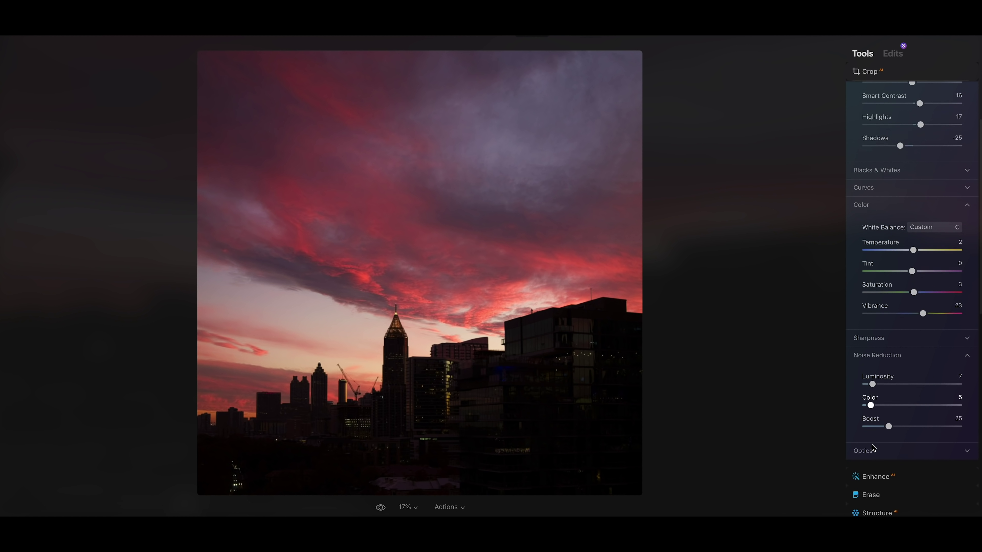
Enhance the sunset photo with Accent 8 and Sky Enhancer 34, and compare it with and without the enhancement
click(875, 424)
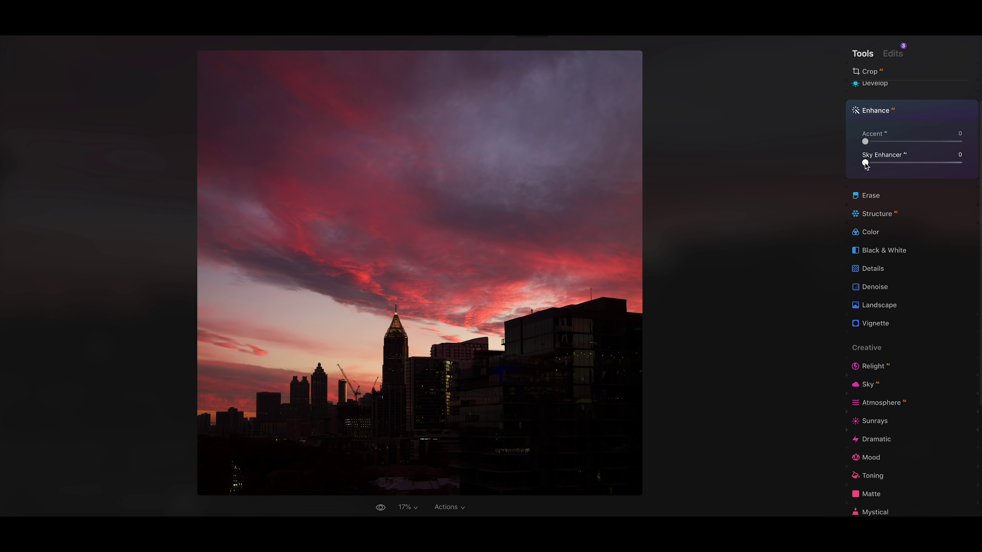
drag(866, 162, 873, 143)
click(936, 111)
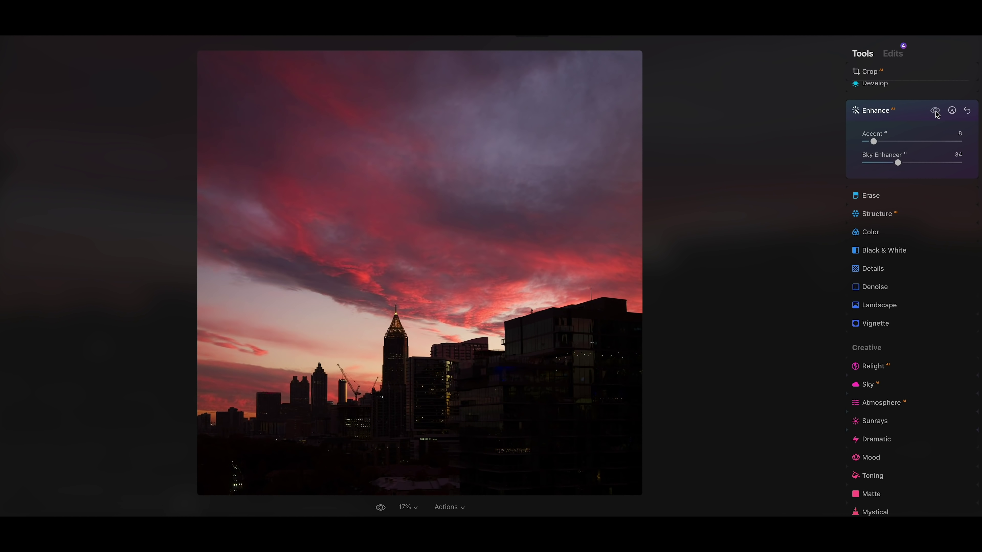
click(935, 111)
Apply the Landscape adjustments to the sunset photo with Dehaze 5 and Golden Hour 11
click(883, 305)
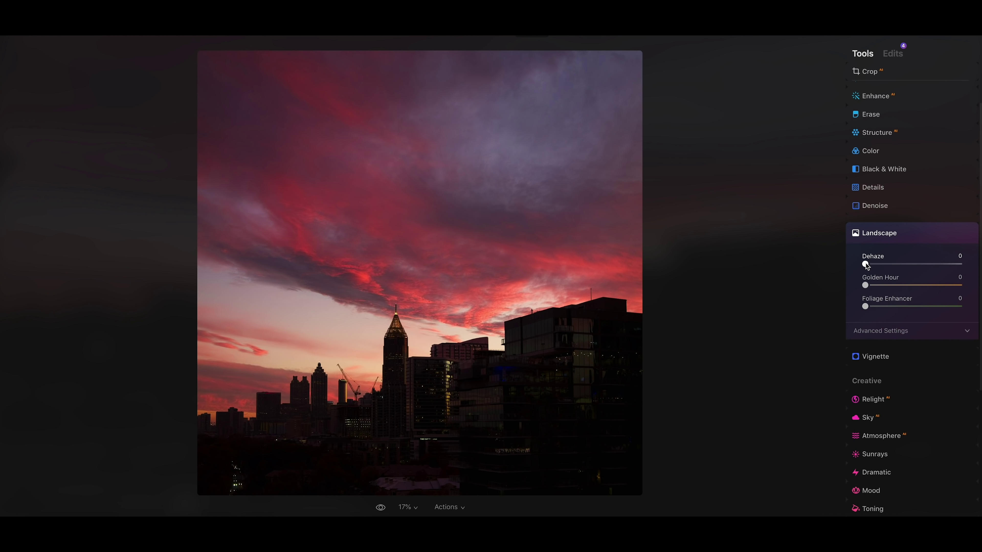
drag(864, 264, 876, 286)
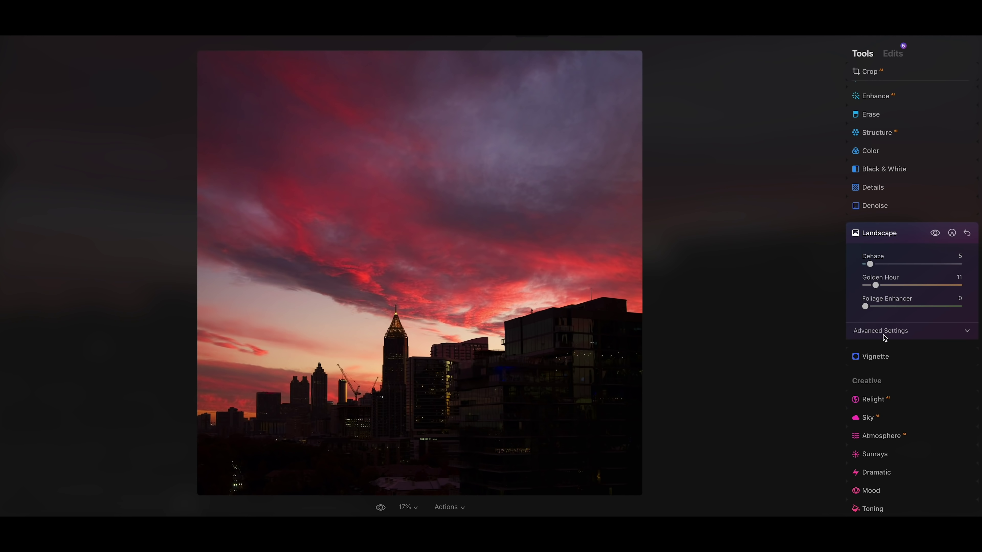
Try the Atmosphere effect in Haze mode on the skyline, and return its Amount to 0
scroll(885, 338, down, 2)
scroll(885, 337, down, 3)
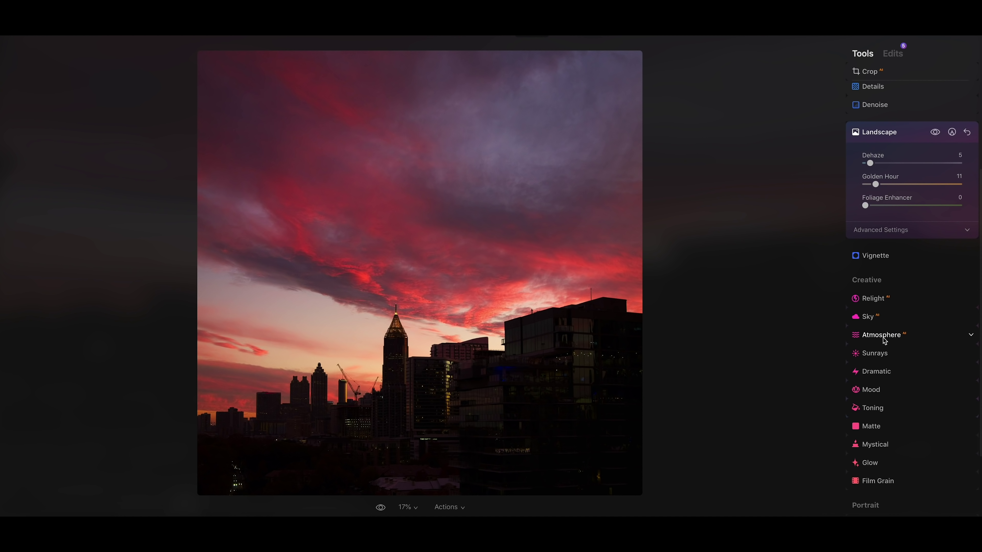
click(883, 334)
click(920, 253)
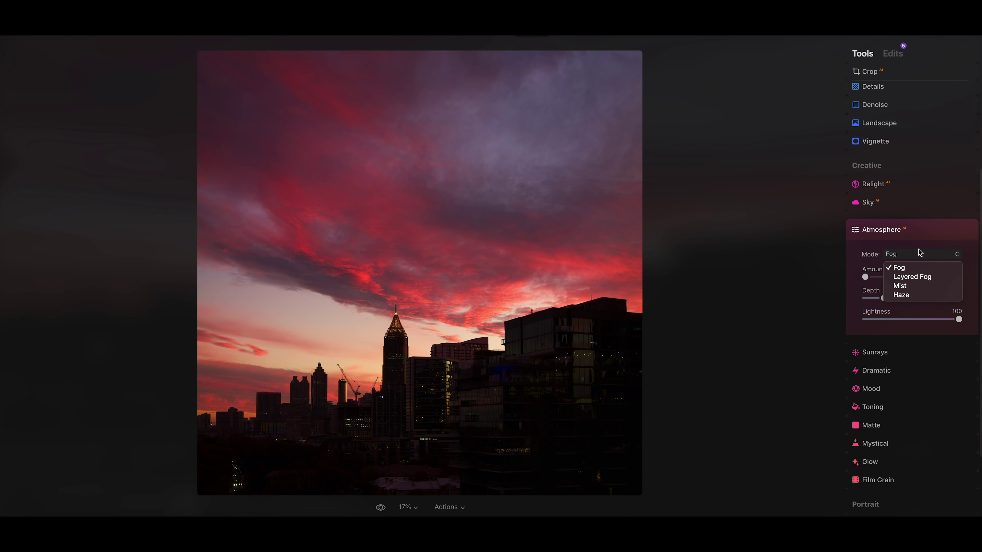
click(903, 295)
drag(867, 278, 826, 281)
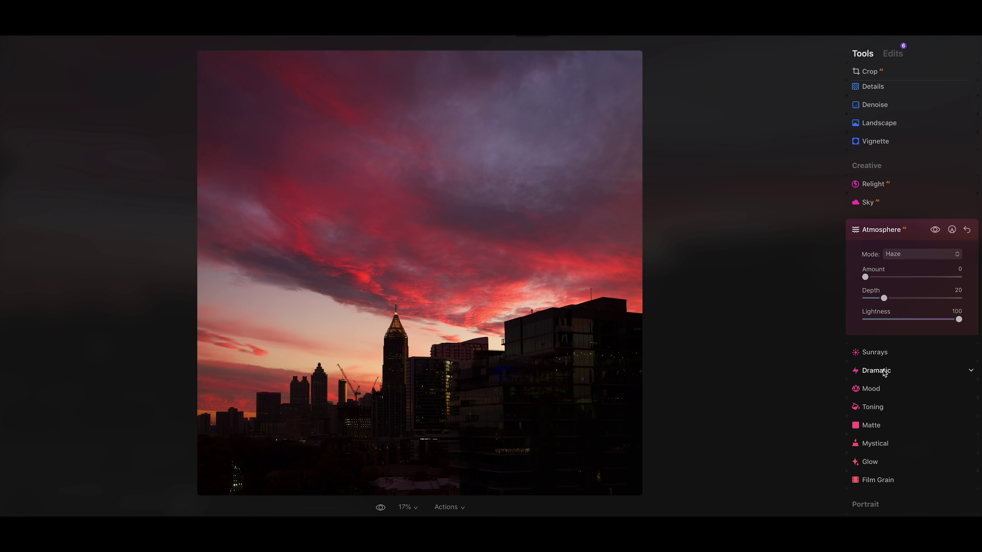
Try the Dramatic effect on the sunset photo, and return its Amount to 0
scroll(883, 372, down, 1)
click(882, 352)
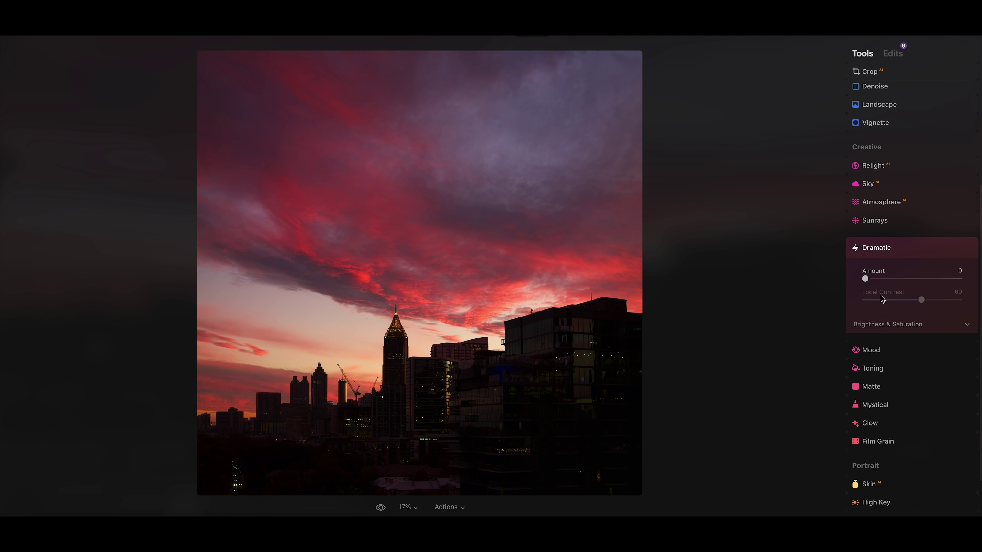
drag(868, 278, 815, 286)
Apply the Riverside LUT as the photo's Mood, with Amount 22, Contrast -14 and Saturation 5
scroll(888, 277, down, 3)
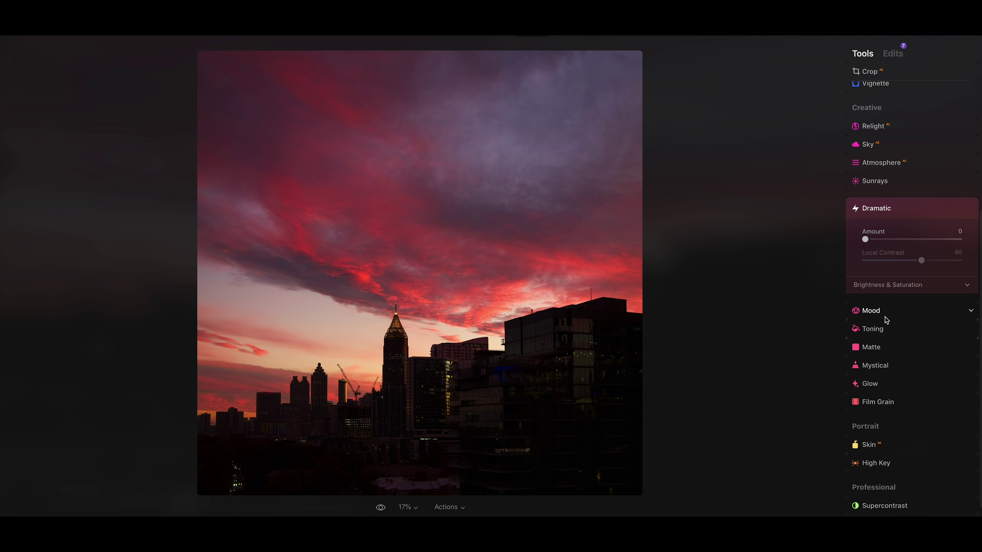
click(877, 308)
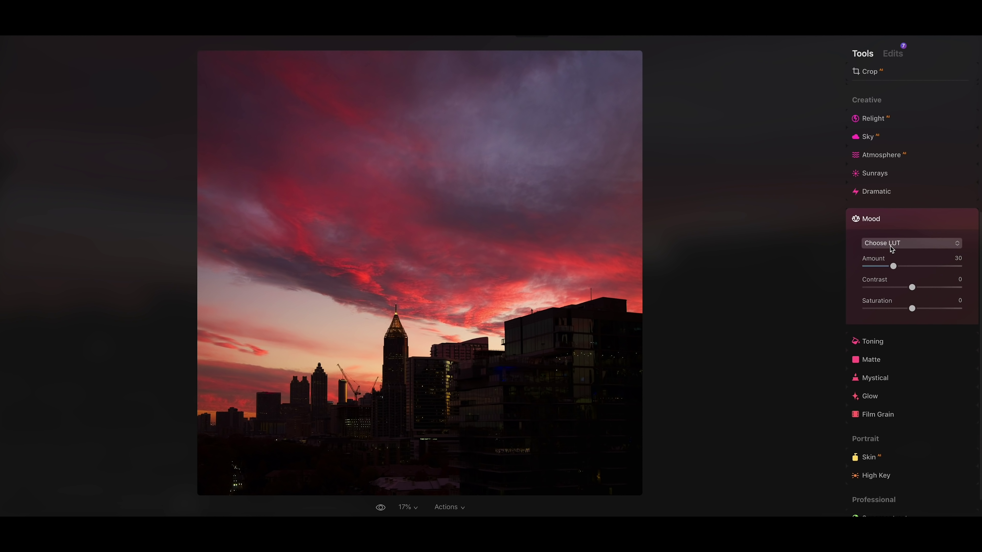
click(900, 243)
click(898, 341)
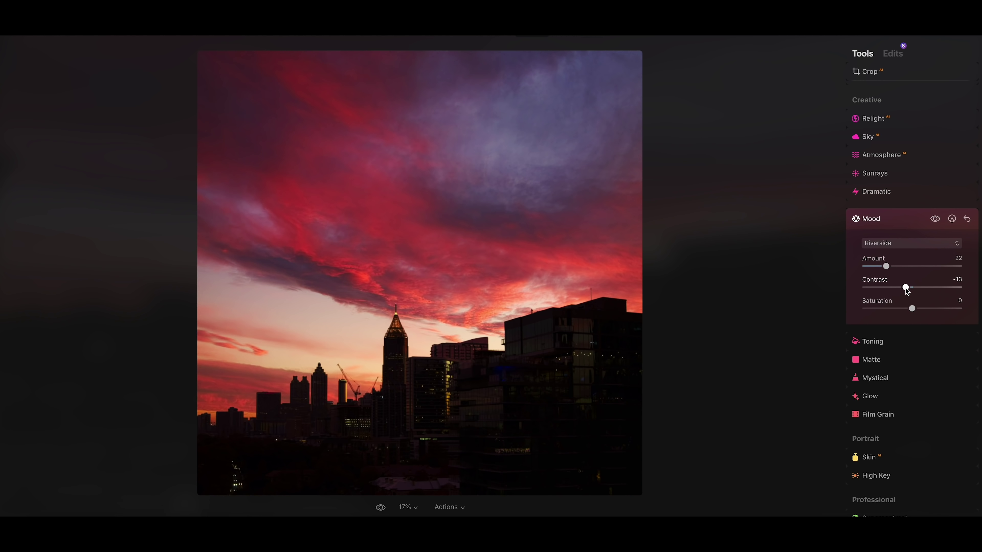
drag(905, 289, 913, 310)
Tone the sunset photo's shadows with Amount 55, Saturation 11 and Hue 38
scroll(893, 341, down, 1)
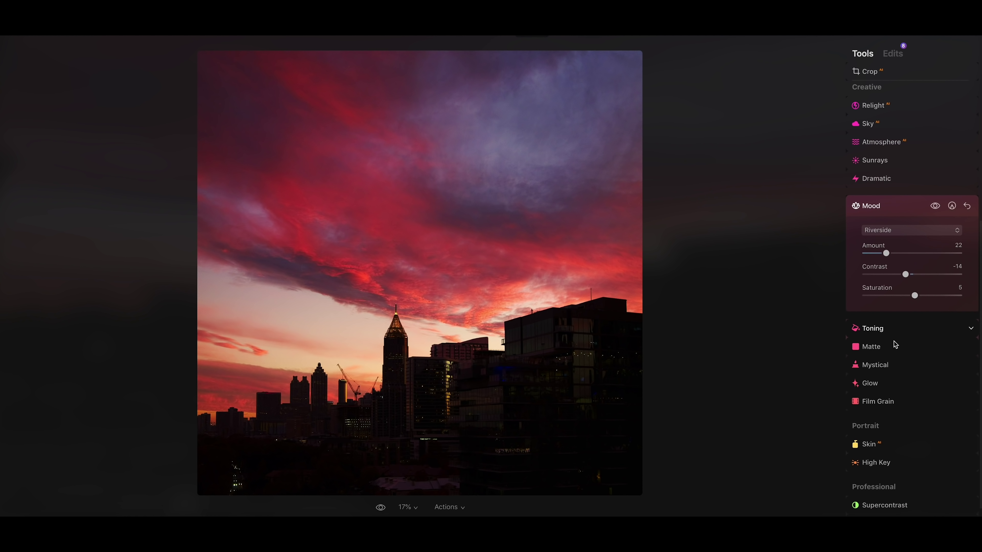
click(880, 331)
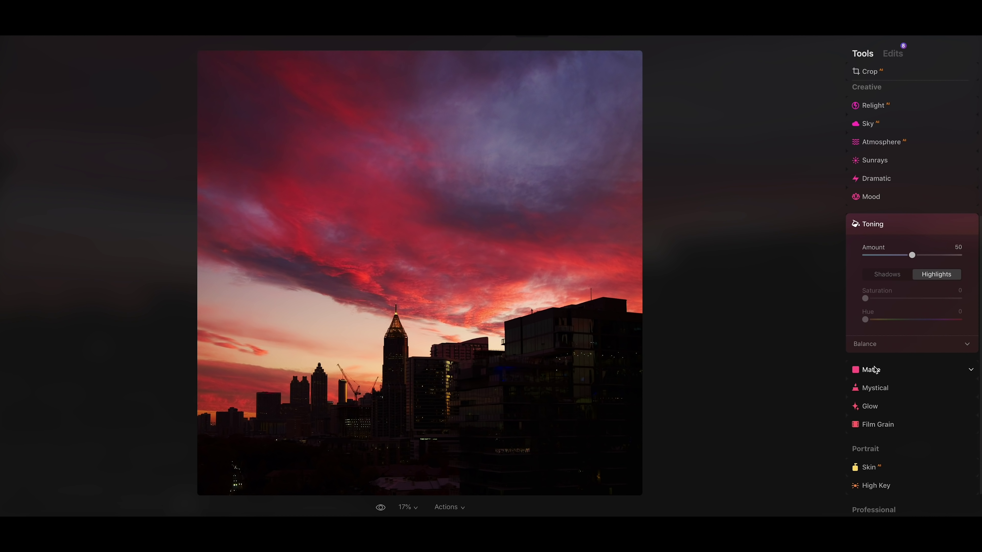
click(890, 275)
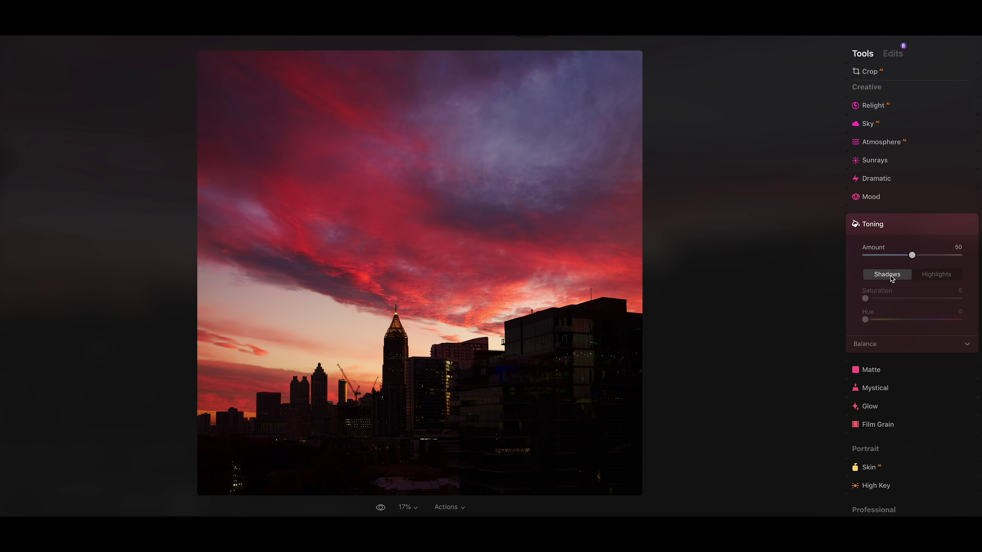
drag(912, 255, 916, 255)
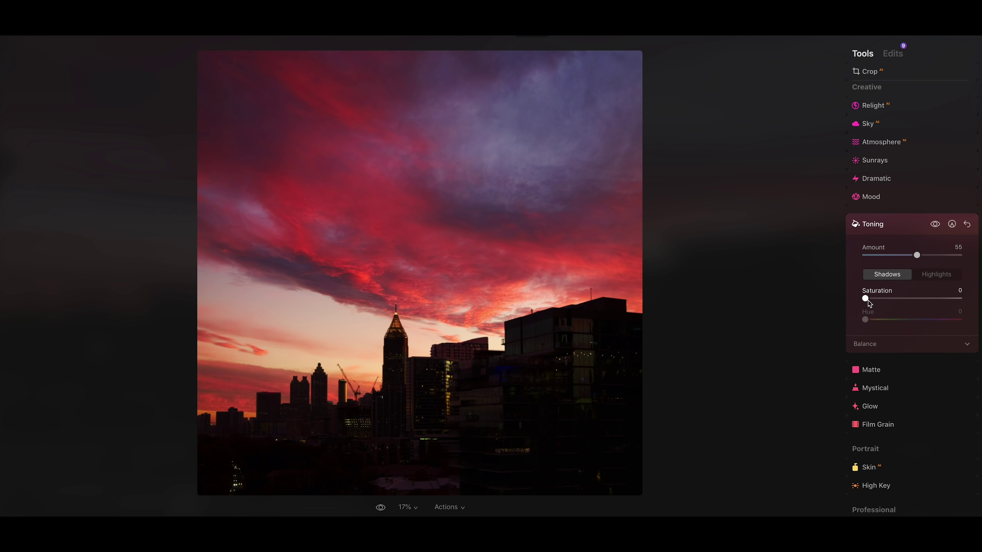
drag(868, 299, 875, 319)
drag(871, 299, 876, 298)
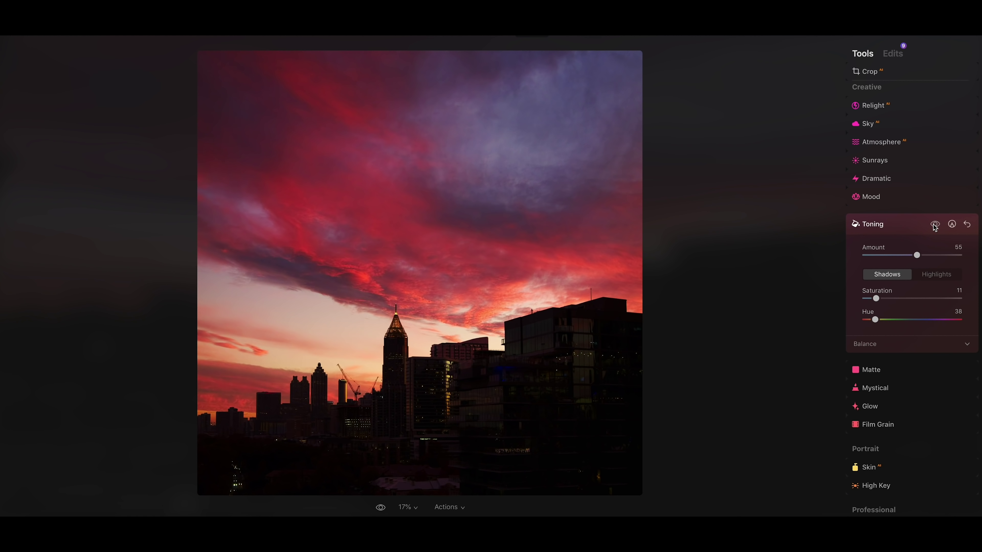
Add a Soft Focus Glow with Amount 2 and compare the photo with and without it
scroll(888, 200, down, 2)
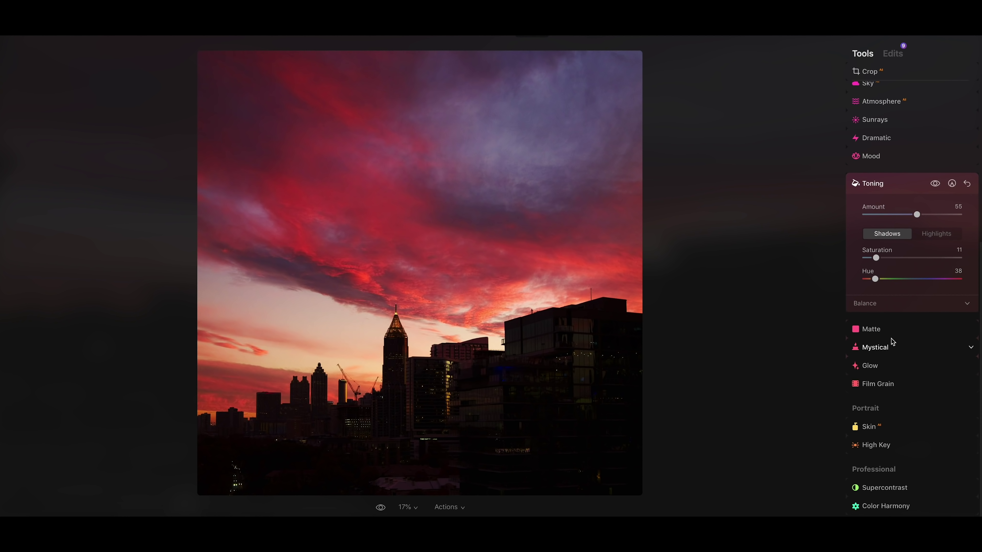
click(872, 367)
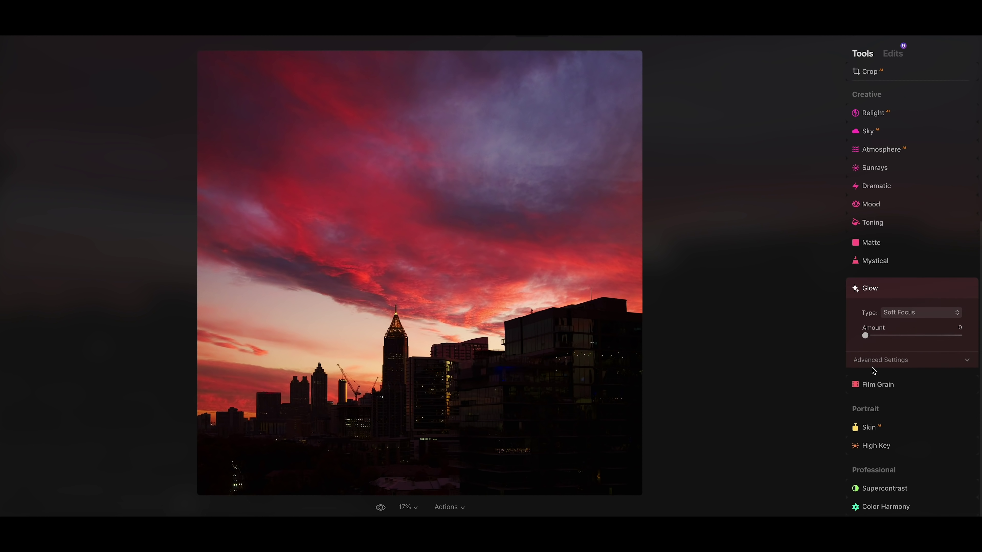
click(907, 312)
click(904, 324)
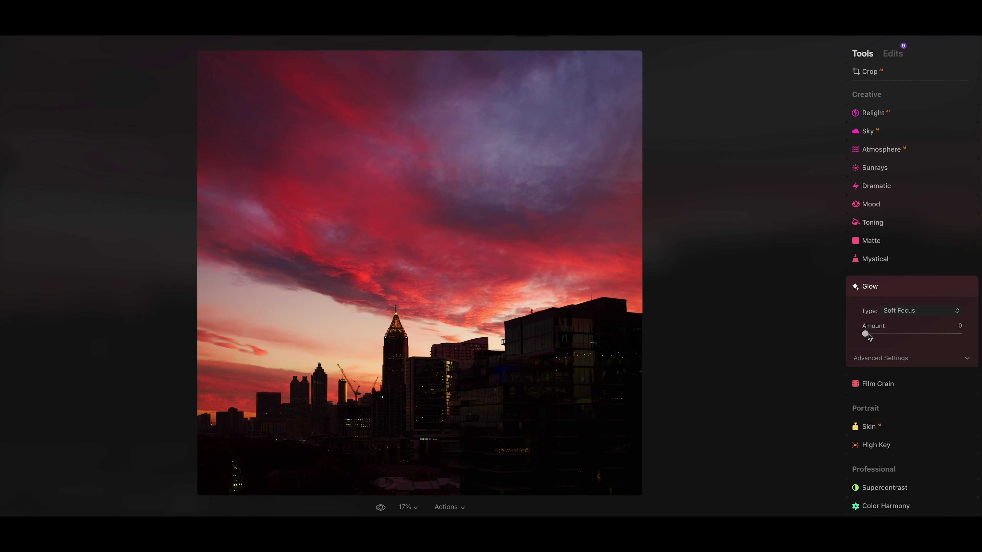
drag(866, 333, 870, 335)
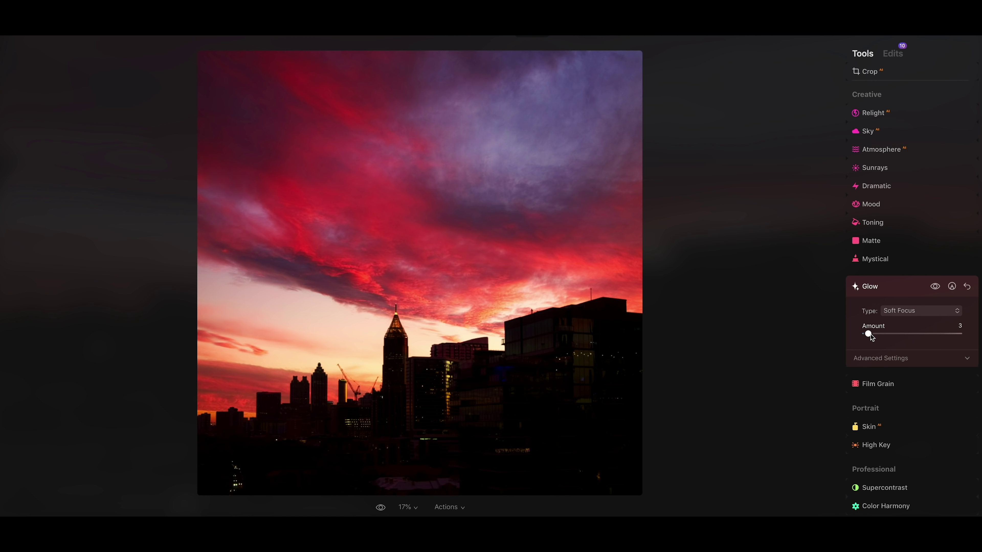
click(936, 287)
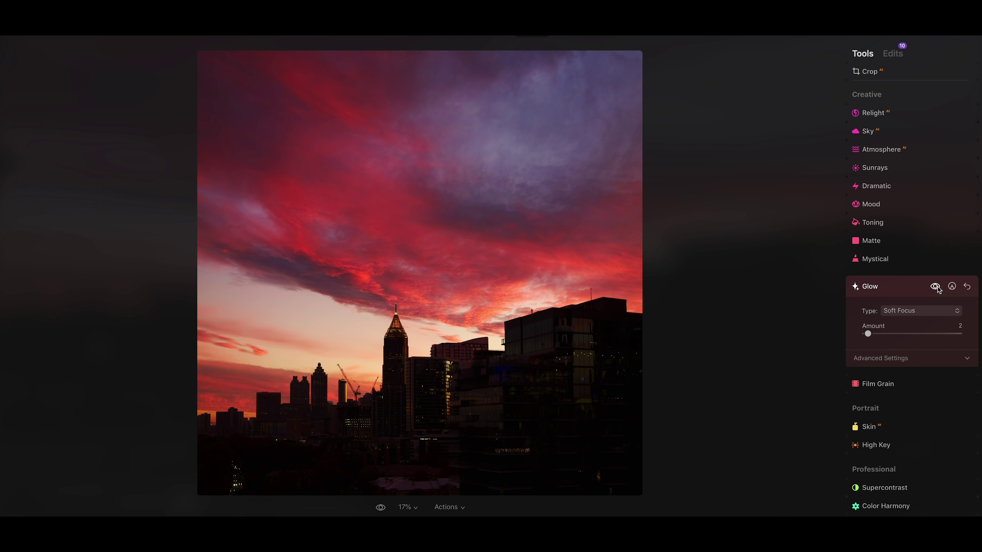
click(935, 286)
click(935, 286)
click(935, 286)
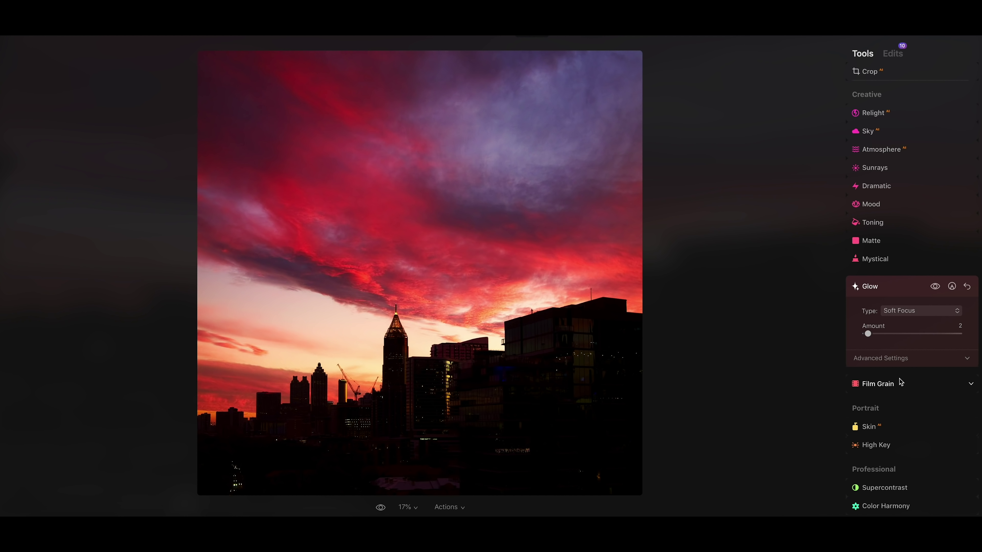
Adjust the Color Harmony colour balance of the highlights and shadows, with the shadows' Cyan-Red at 14
scroll(899, 379, down, 1)
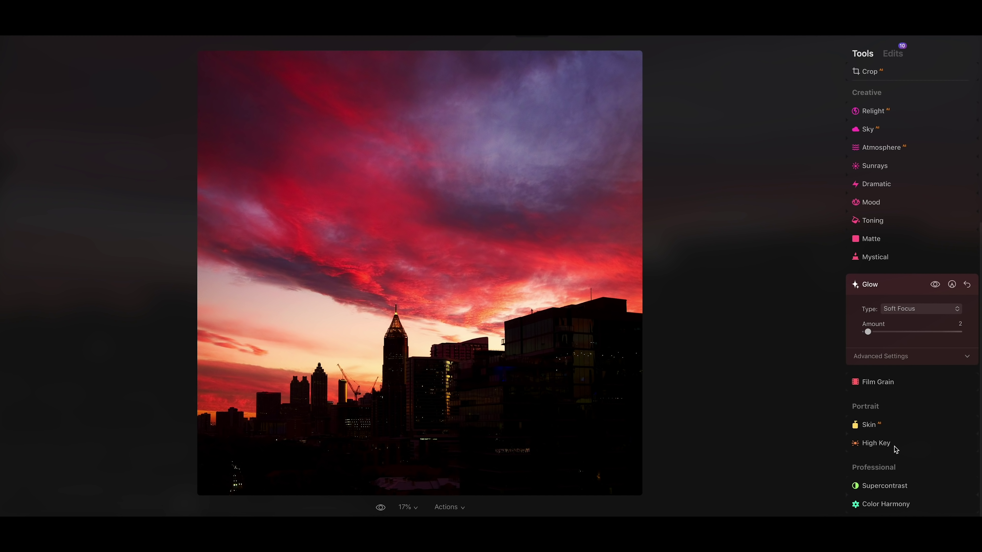
click(889, 507)
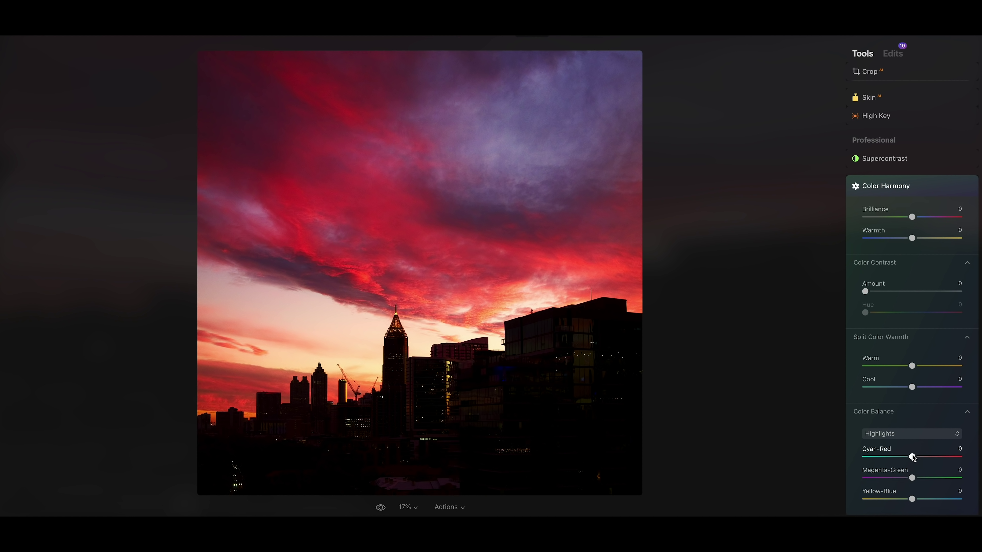
mouse_move(913, 457)
mouse_down()
mouse_move(921, 457)
mouse_move(904, 458)
mouse_up()
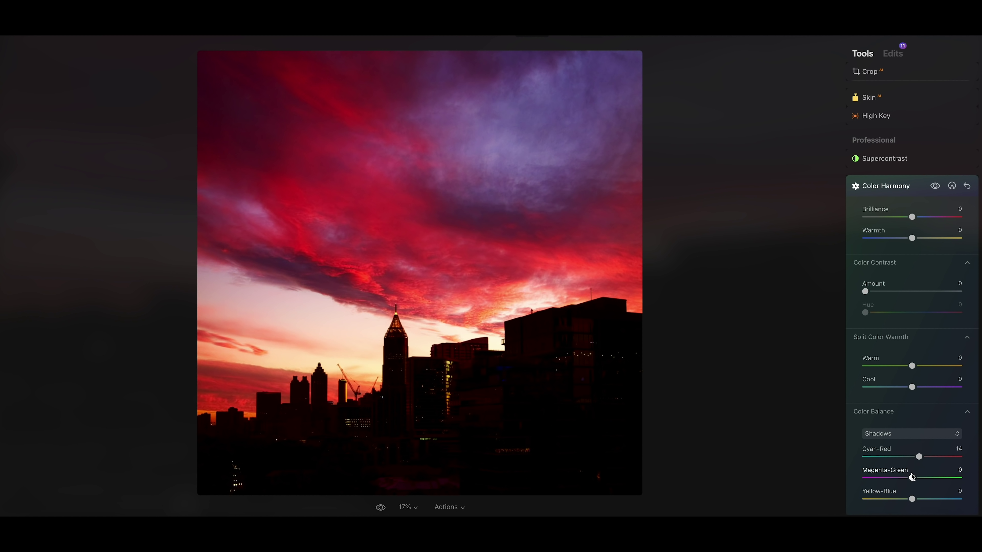
drag(913, 478, 910, 499)
Set the midtones colour balance to Cyan-Red -15 and Yellow-Blue -4
click(903, 433)
click(903, 457)
drag(912, 457, 905, 457)
drag(912, 499, 909, 499)
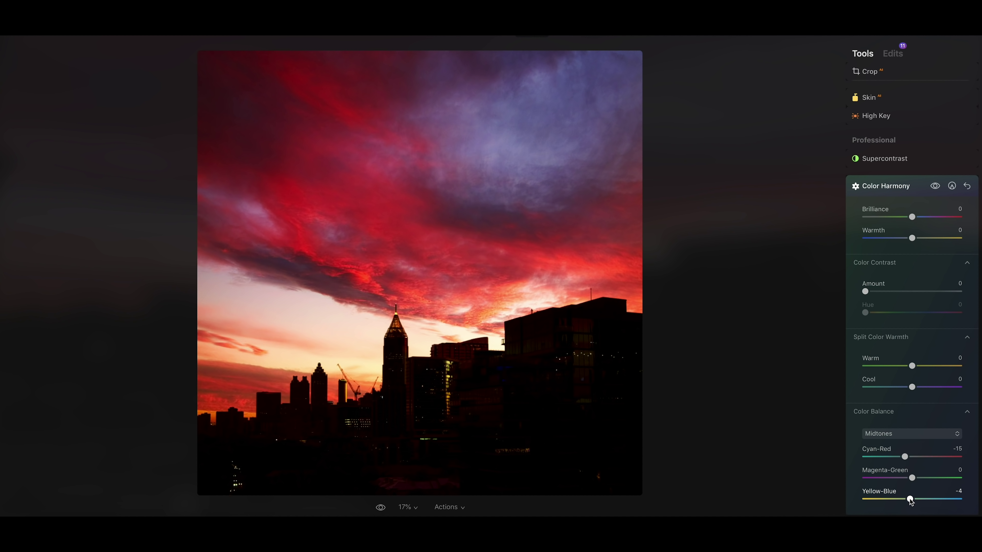
Apply a Develop adjustment to the sunset photo with Highlights -20 and Smart Contrast 11
scroll(932, 350, up, 10)
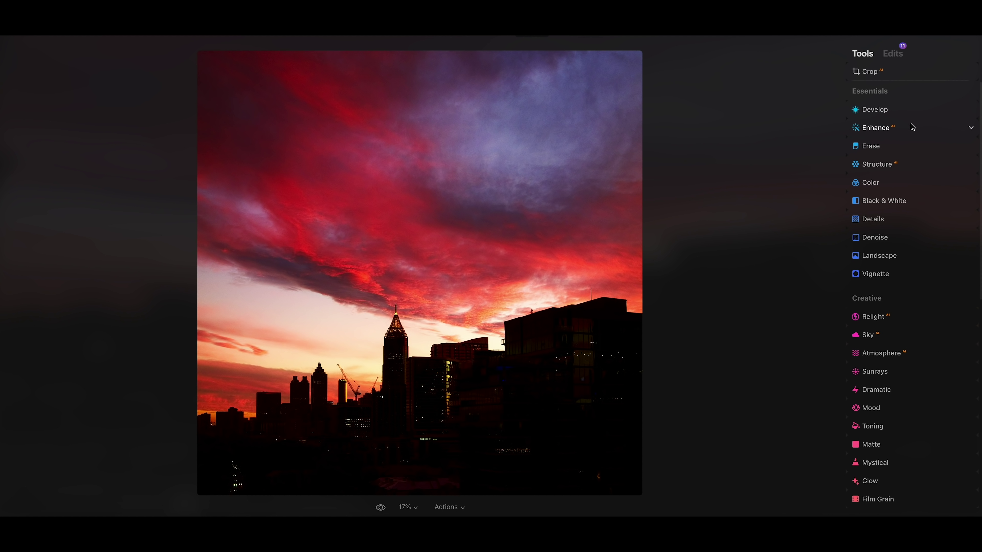
click(876, 110)
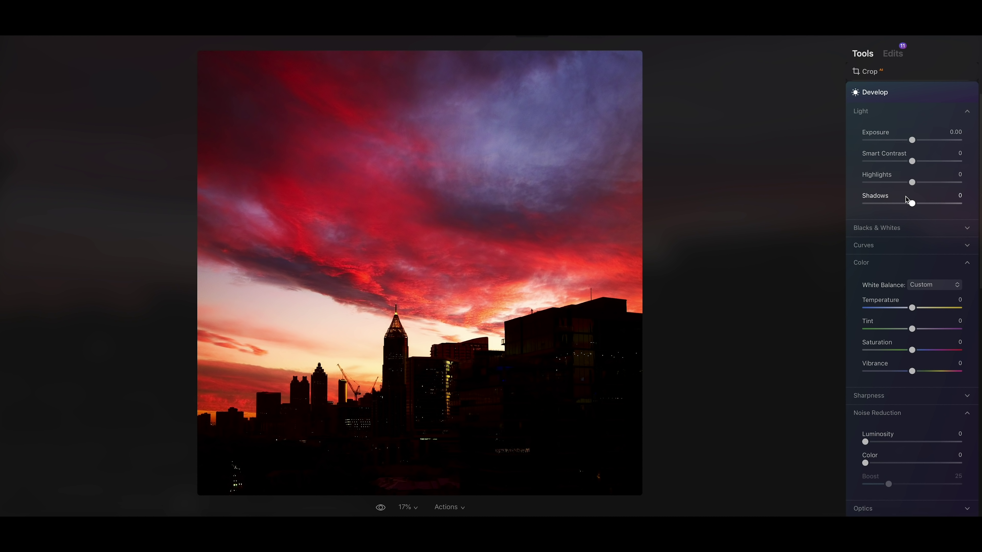
click(892, 183)
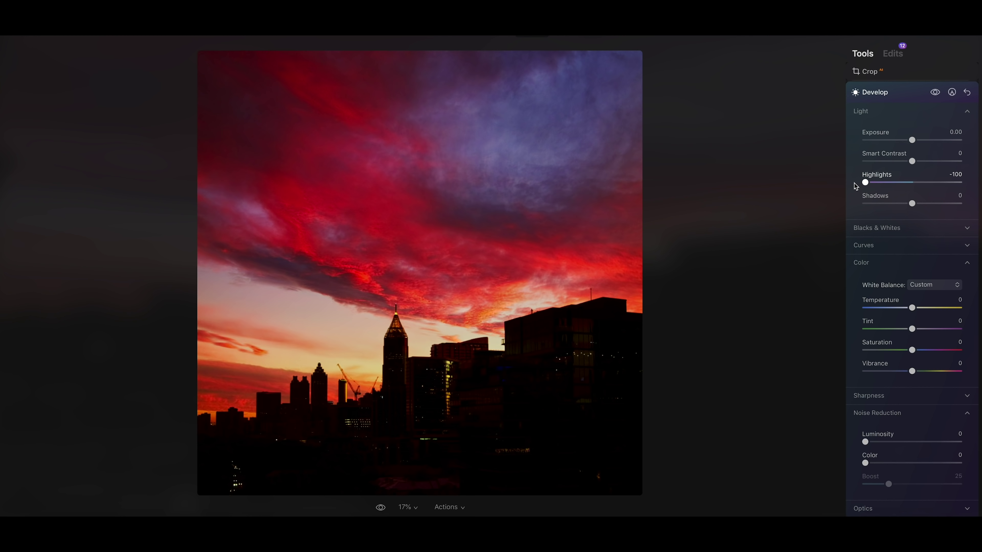
drag(891, 183, 918, 162)
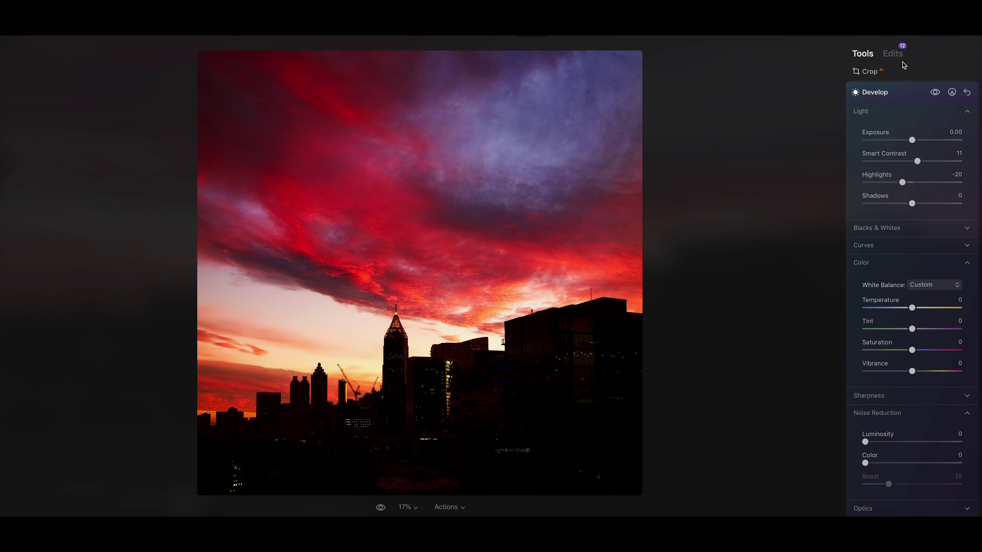
Review the photo's applied edits, examining the Develop, Color Harmony and Glow settings
click(892, 54)
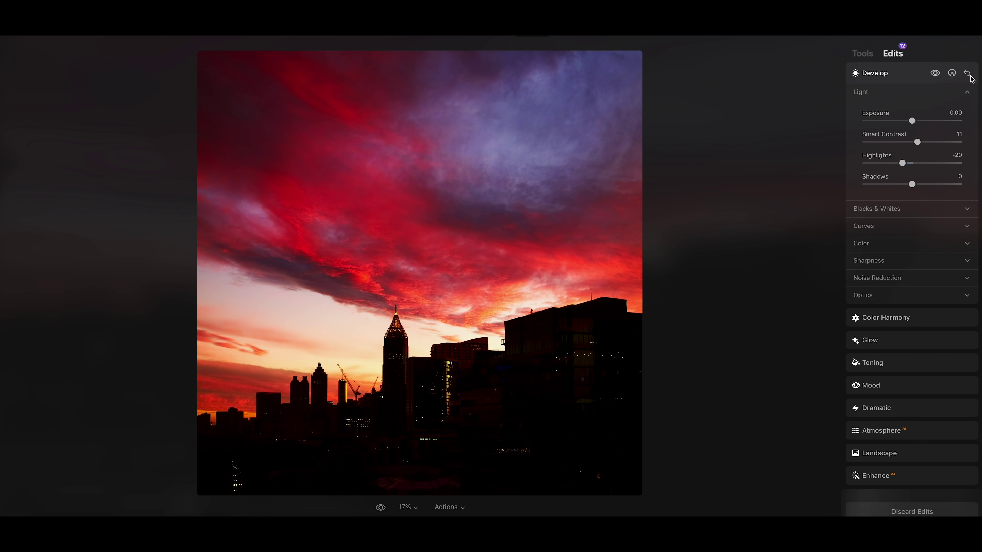
click(880, 73)
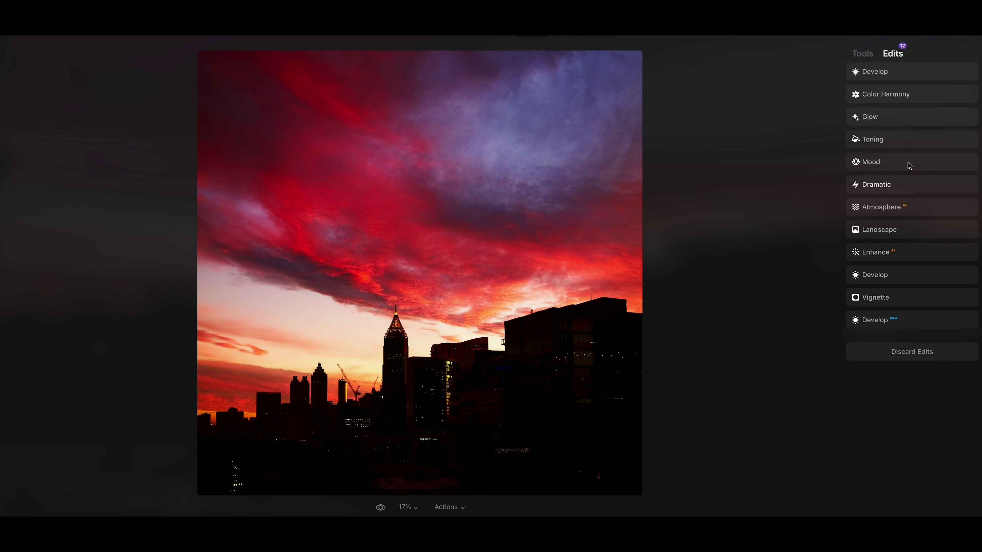
click(903, 97)
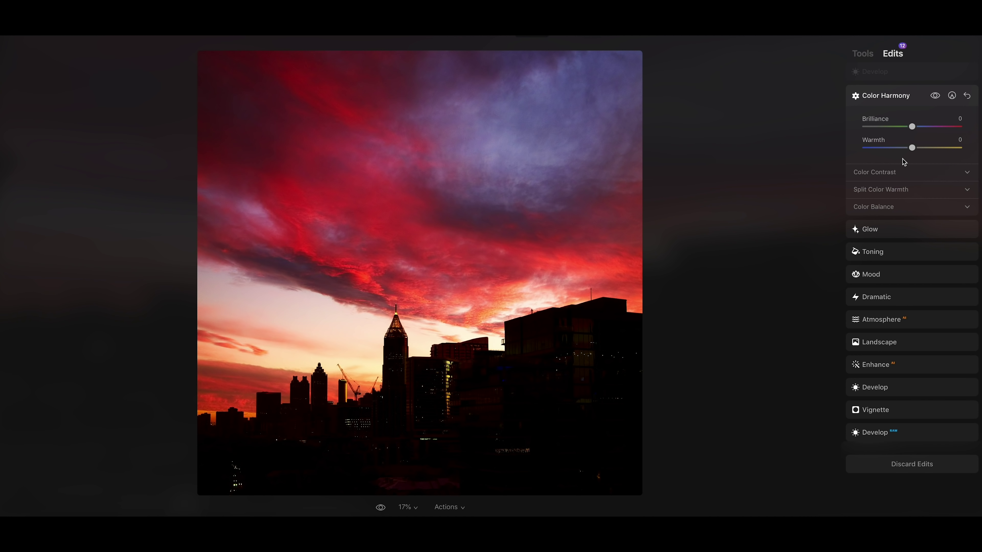
click(880, 232)
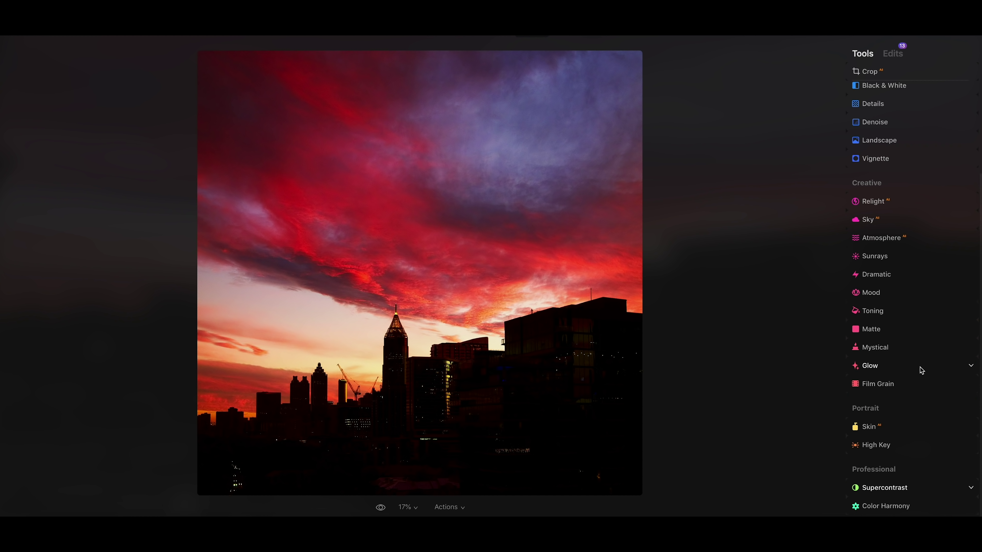
Raise the Highlights Contrast of the sunset photo with Supercontrast
click(896, 488)
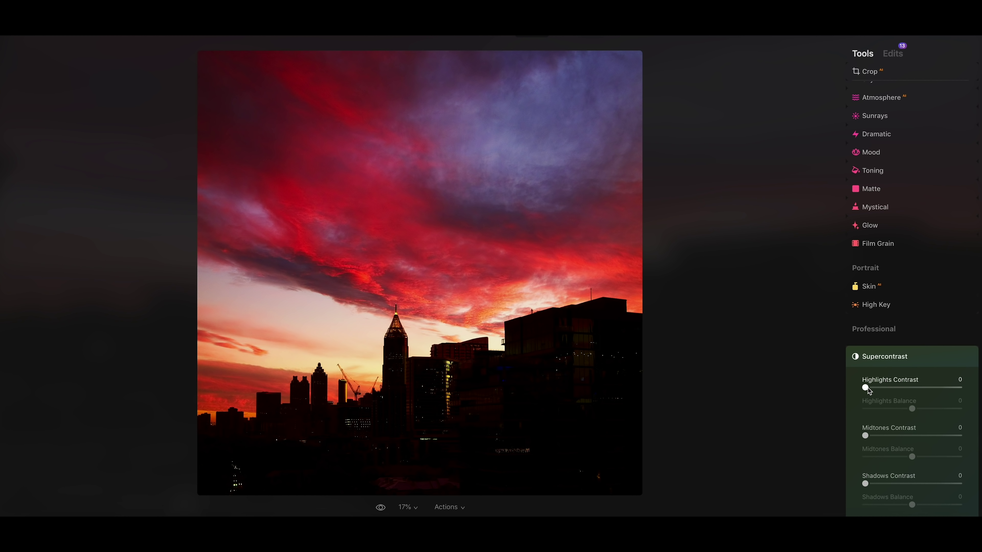
drag(867, 388, 897, 384)
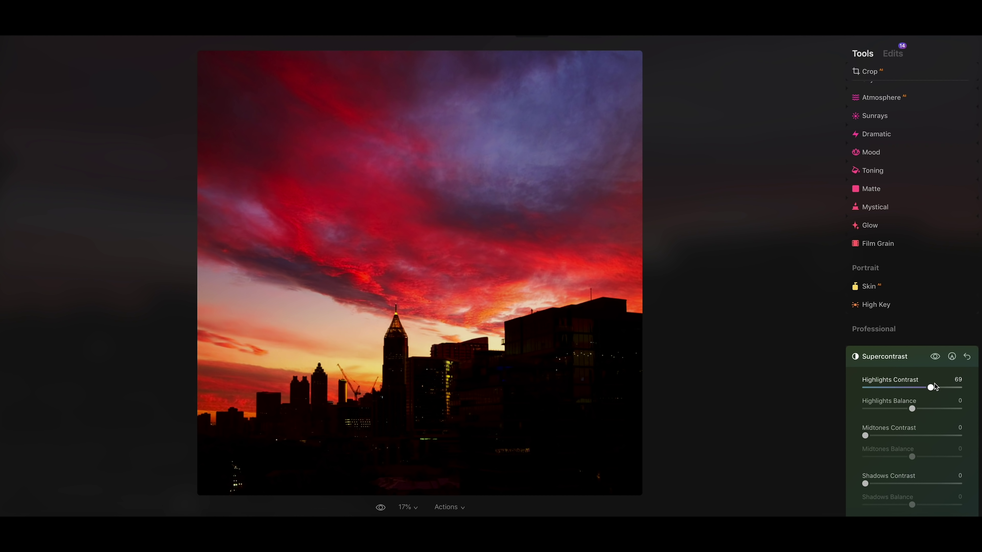